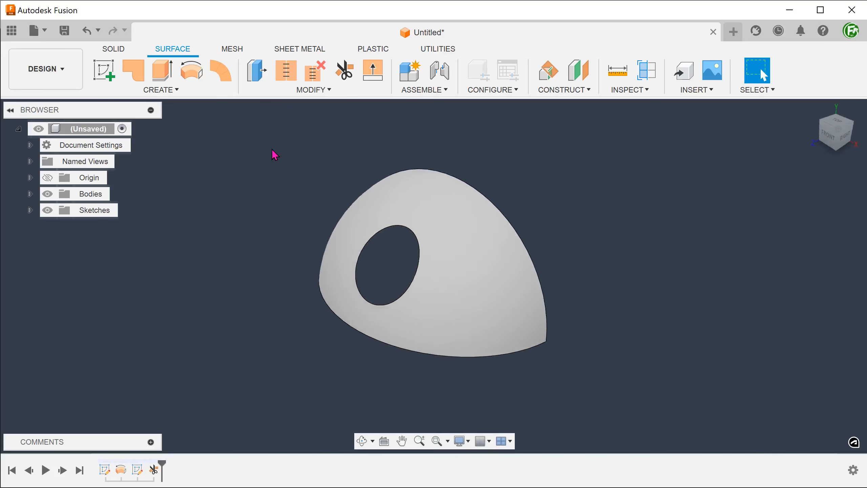
Step: Untrim the domed surface using the Internal Edges type to close its round hole
{"action": "left_click", "coordinate": [285, 93]}
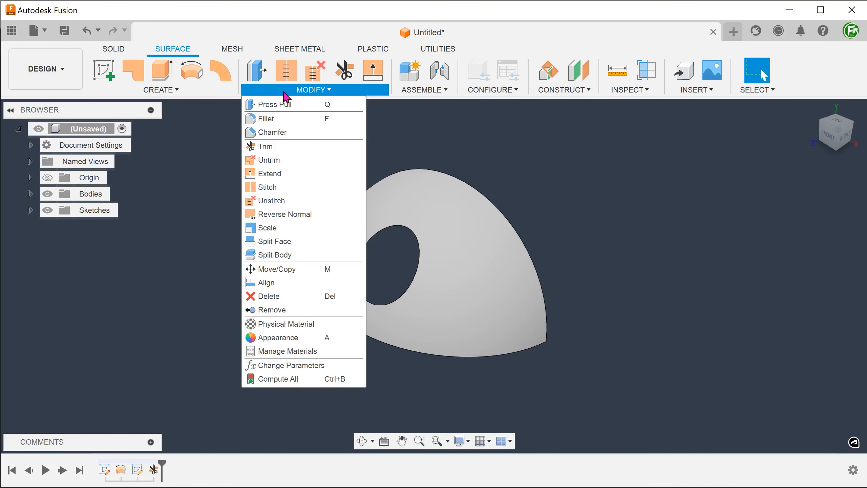
{"action": "left_click", "coordinate": [296, 162]}
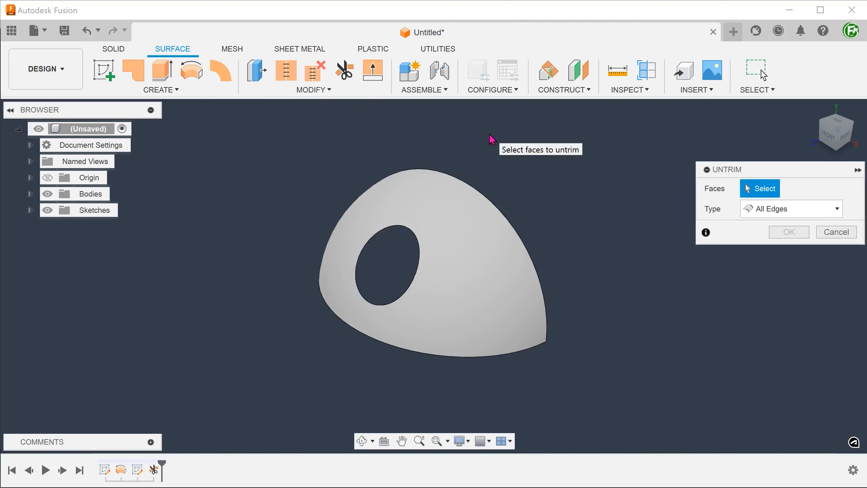
{"action": "left_click", "coordinate": [802, 208]}
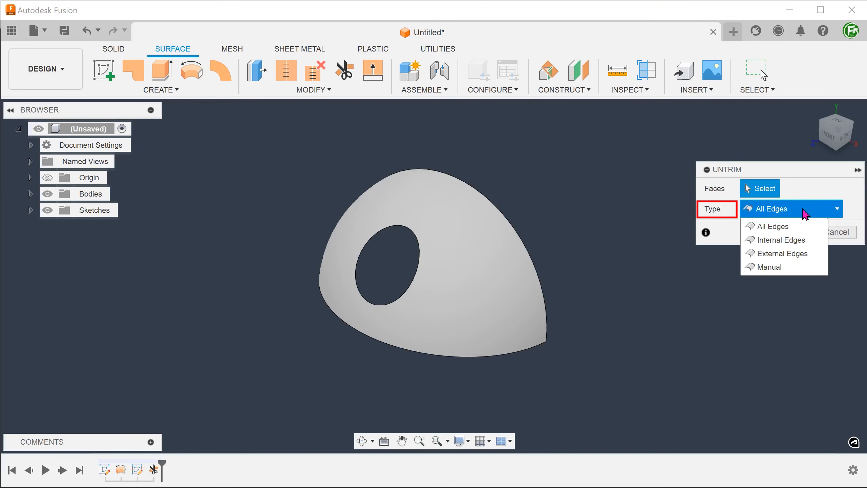
{"action": "left_click", "coordinate": [819, 244]}
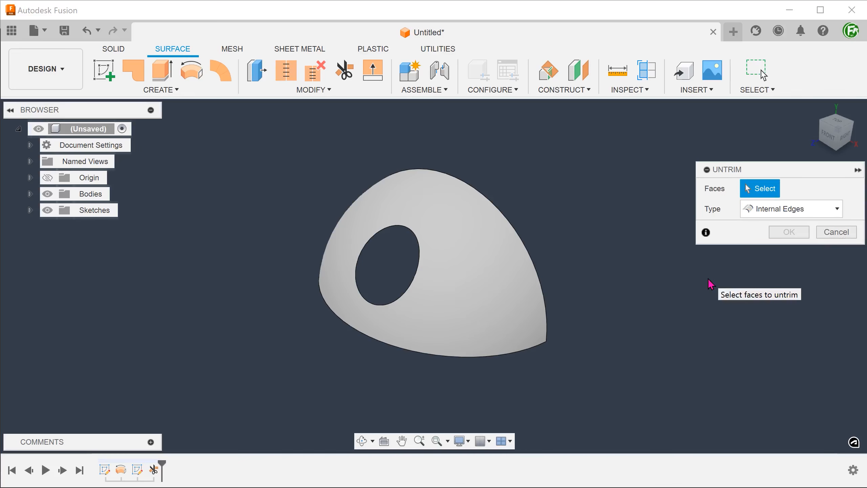
{"action": "left_click", "coordinate": [480, 254]}
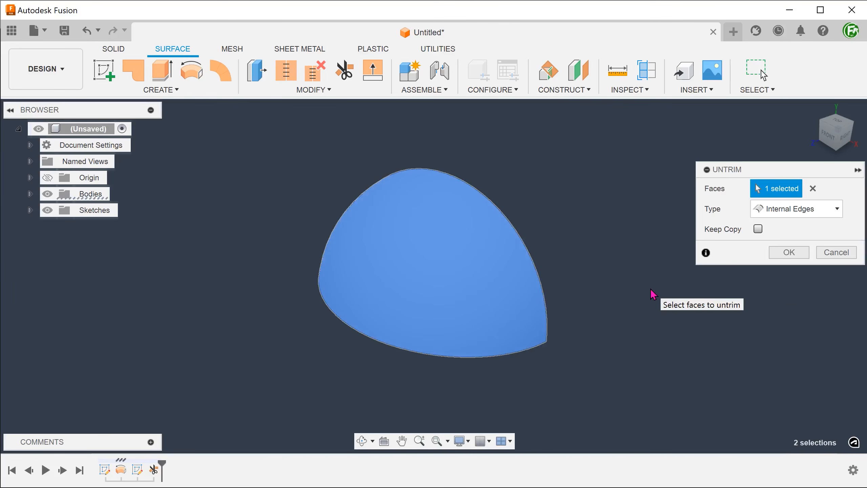
{"action": "left_click", "coordinate": [788, 252]}
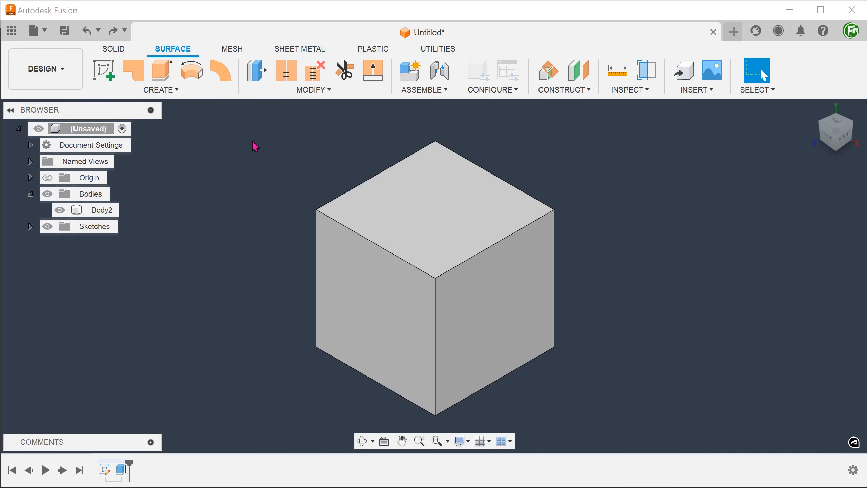
Step: Unstitch only the top face of the cube, with chain selection turned off
{"action": "left_click", "coordinate": [269, 90]}
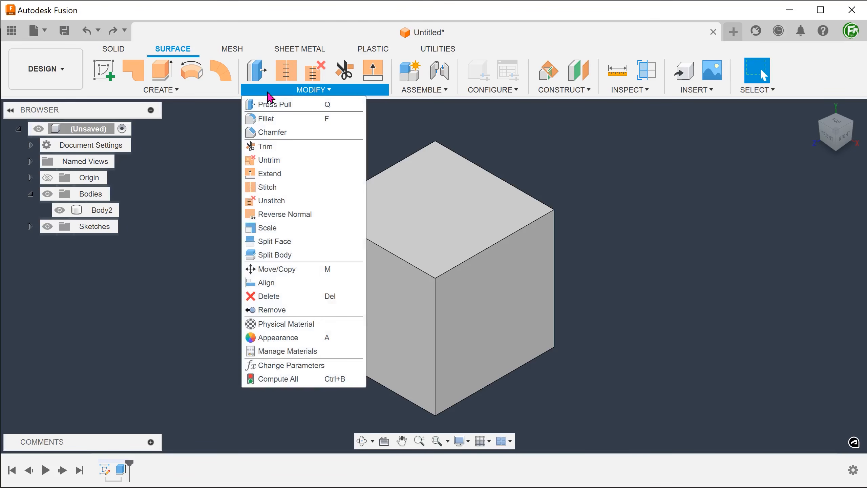
{"action": "left_click", "coordinate": [299, 204]}
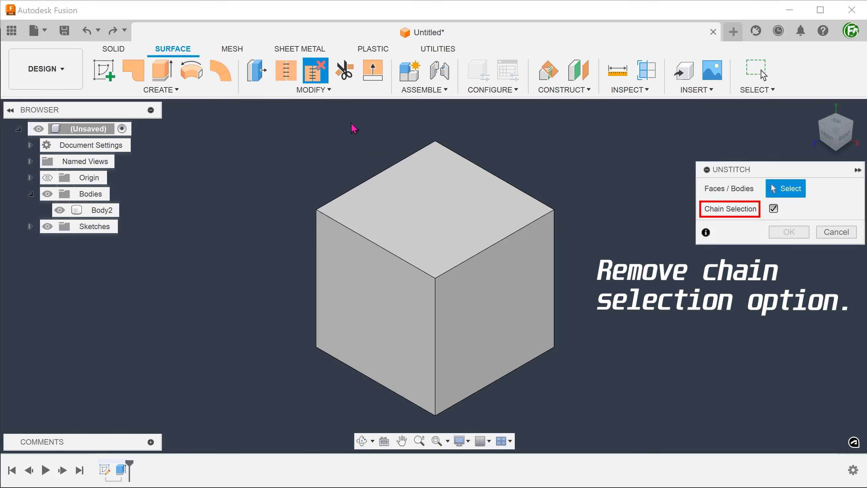
{"action": "left_click", "coordinate": [773, 209]}
{"action": "left_click", "coordinate": [423, 198]}
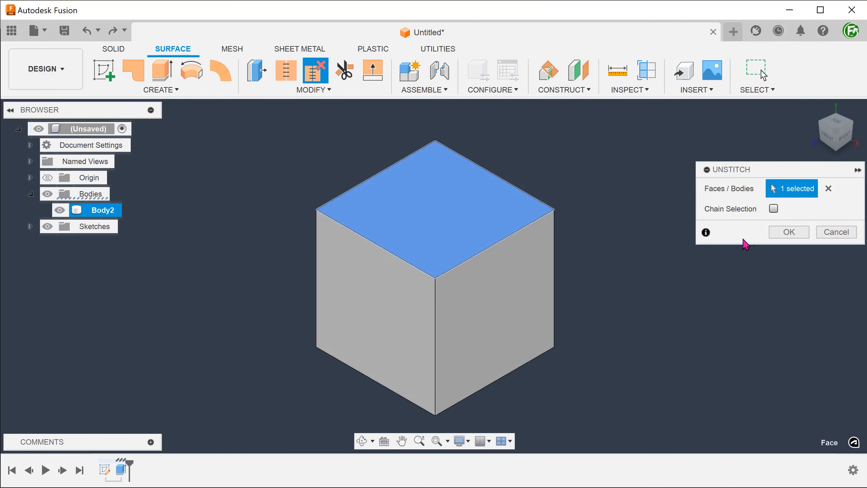
{"action": "left_click", "coordinate": [784, 232]}
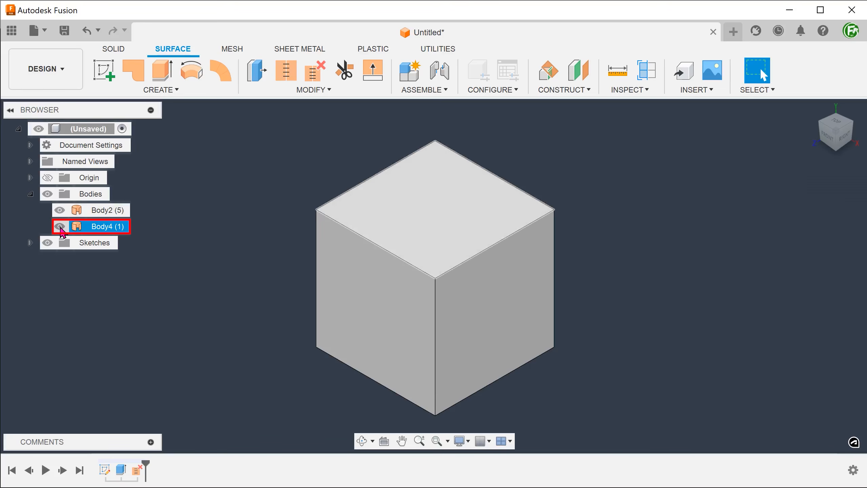
Step: Hide the detached top face, examine the open box from another angle, and show the face again
{"action": "left_click", "coordinate": [59, 227]}
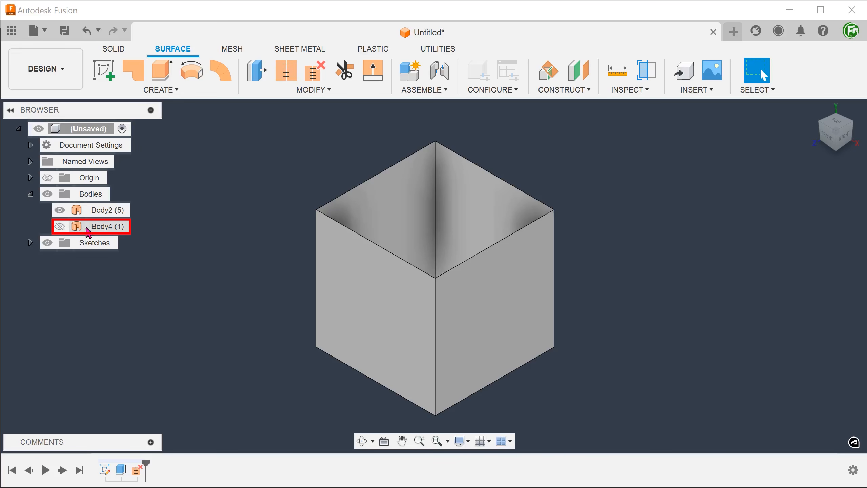
{"action": "middle_click_drag", "start_coordinate": [219, 200], "coordinate": [182, 220], "text": "shift"}
{"action": "left_click", "coordinate": [60, 226]}
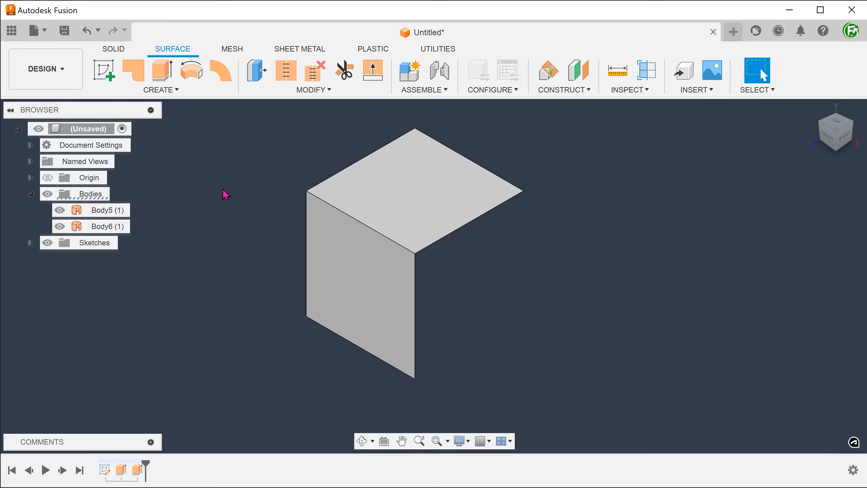
Step: Stitch the horizontal and vertical surfaces into one new body with a 0.10 mm tolerance and check the joined body
{"action": "left_click", "coordinate": [102, 209]}
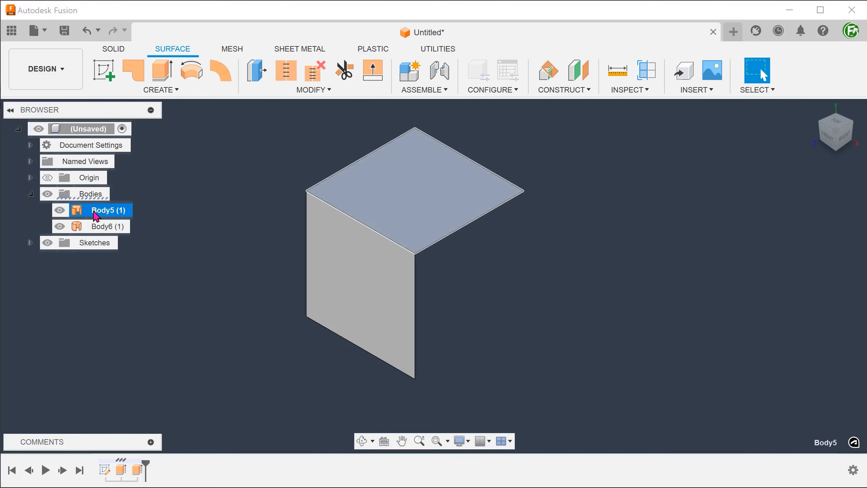
{"action": "left_click", "coordinate": [97, 227]}
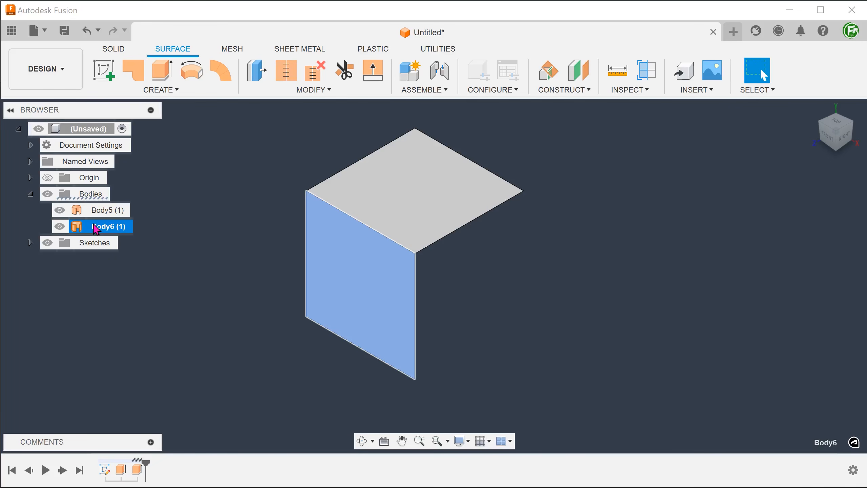
{"action": "left_click", "coordinate": [194, 191]}
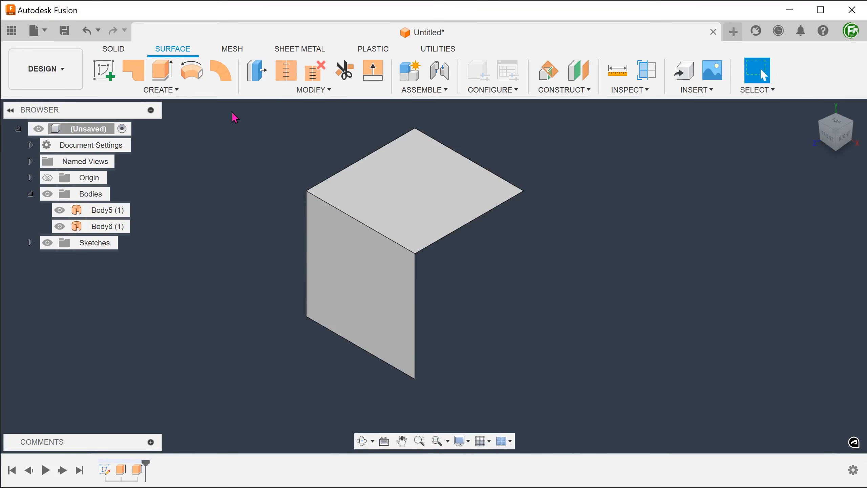
{"action": "left_click", "coordinate": [278, 90]}
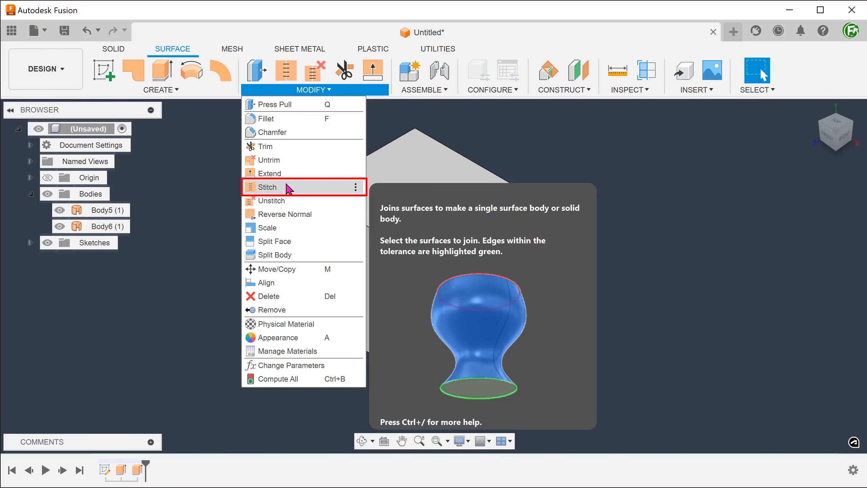
{"action": "left_click", "coordinate": [286, 189]}
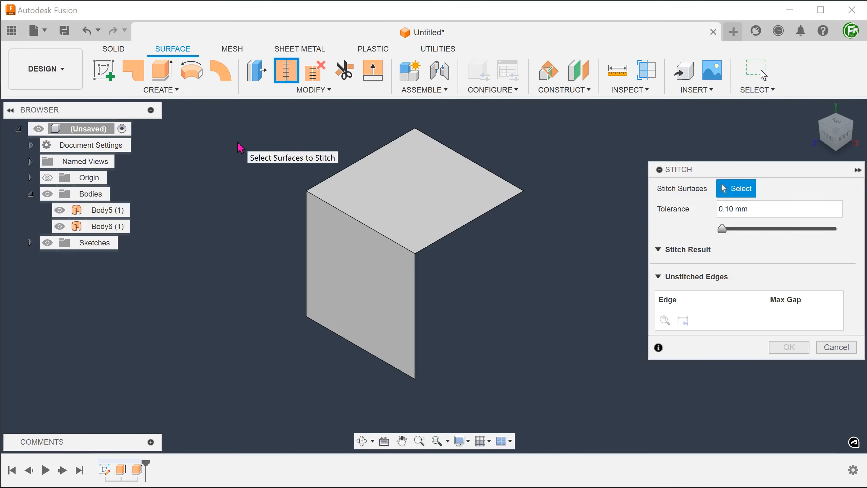
{"action": "left_click", "coordinate": [408, 184]}
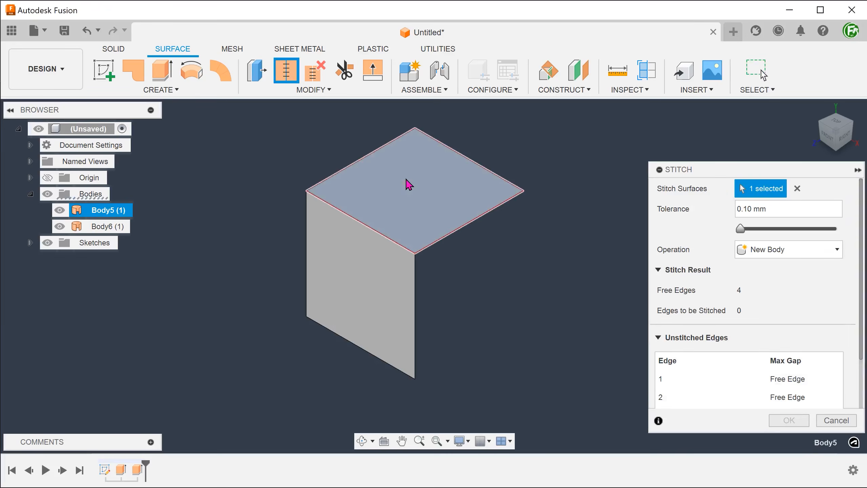
{"action": "left_click", "coordinate": [354, 266]}
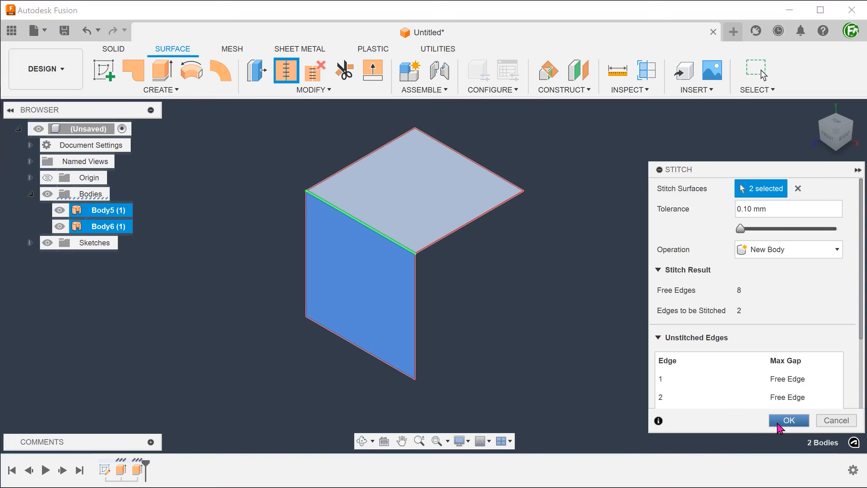
{"action": "left_click", "coordinate": [788, 420]}
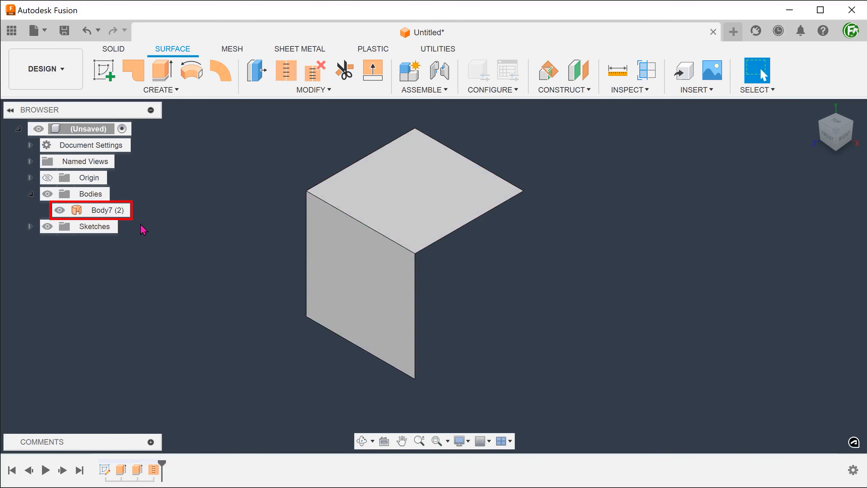
{"action": "left_click", "coordinate": [121, 212]}
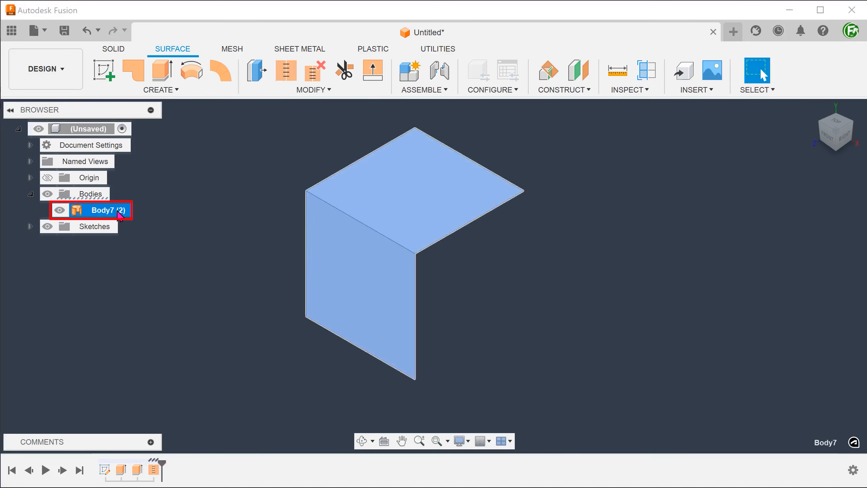
{"action": "left_click", "coordinate": [217, 243]}
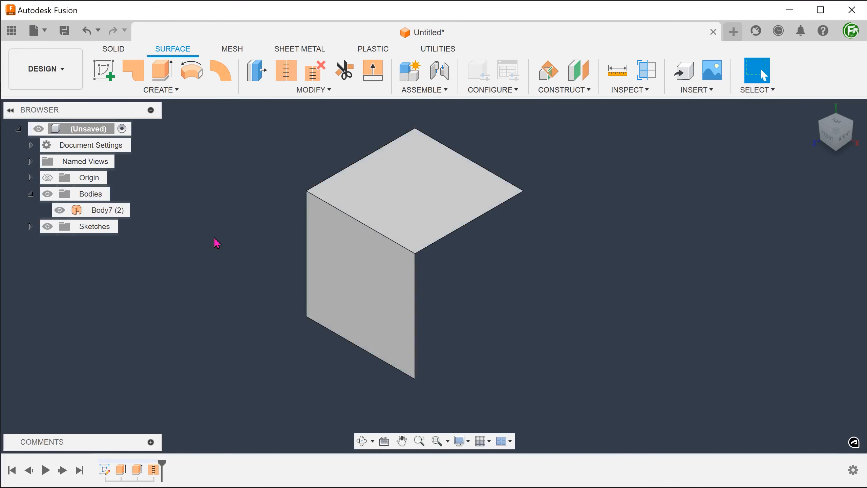
Step: Try a constant-radius fillet of about 6.75 mm on the shared edge of the stitched surfaces
{"action": "key", "text": "f"}
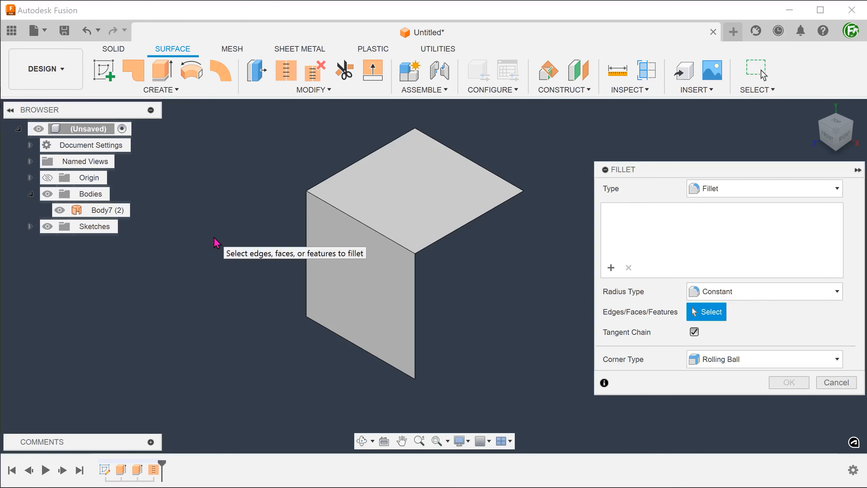
{"action": "left_click", "coordinate": [360, 225]}
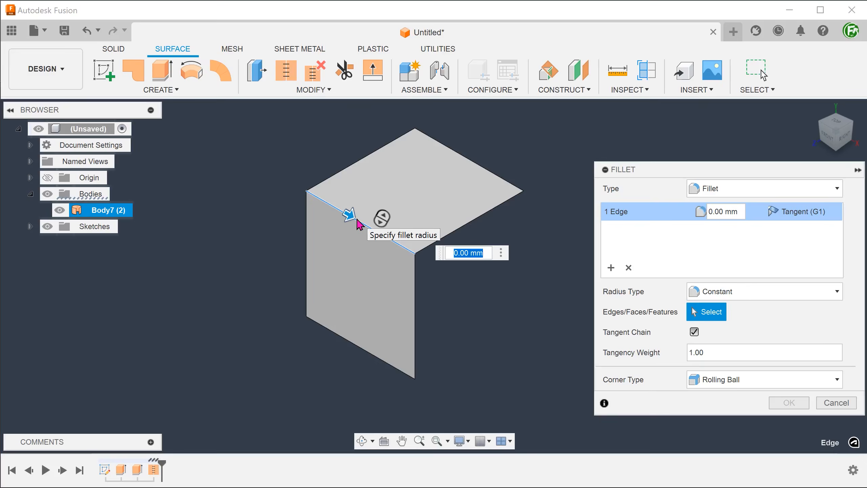
{"action": "left_click_drag", "start_coordinate": [360, 225], "coordinate": [354, 219]}
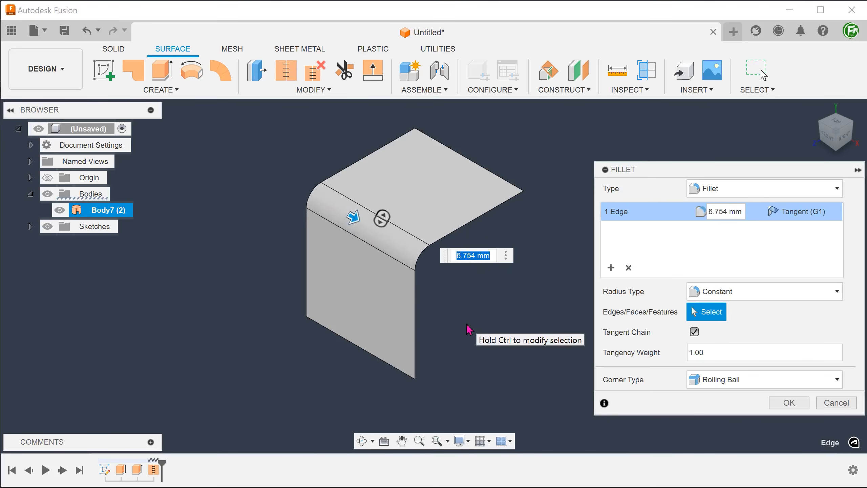
{"action": "left_click", "coordinate": [826, 404]}
Step: Apply an equal-distance chamfer to the shared edge of the stitched surfaces
{"action": "type", "text": "sch"}
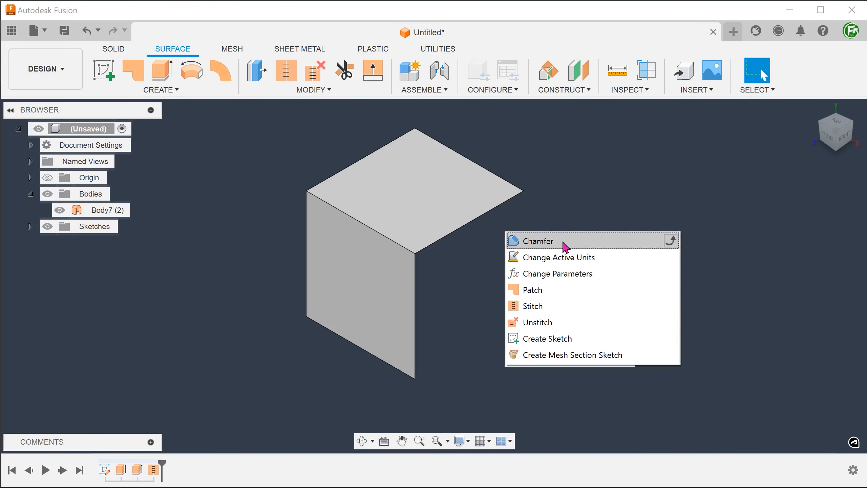
{"action": "left_click", "coordinate": [564, 244]}
{"action": "left_click", "coordinate": [391, 241]}
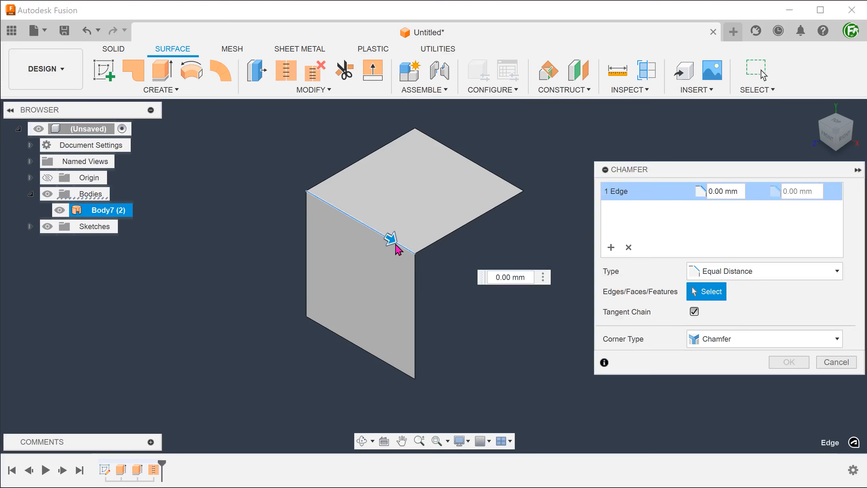
{"action": "left_click_drag", "start_coordinate": [392, 241], "coordinate": [420, 257]}
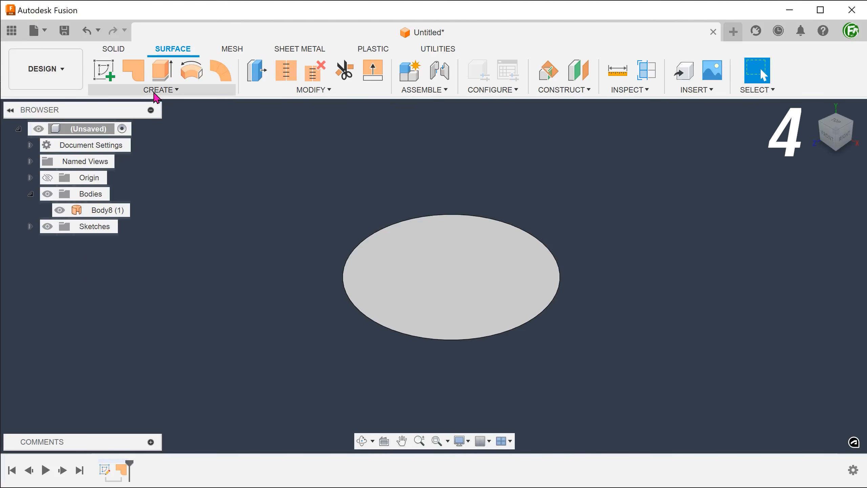
Step: Try a normal-type ruled surface about 12 mm high at 0° from the flat round surface's edge
{"action": "left_click", "coordinate": [155, 92]}
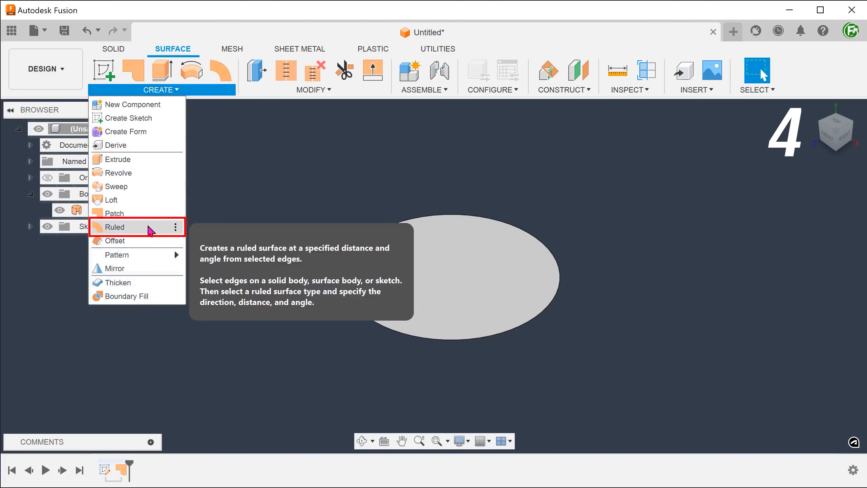
{"action": "left_click", "coordinate": [149, 231]}
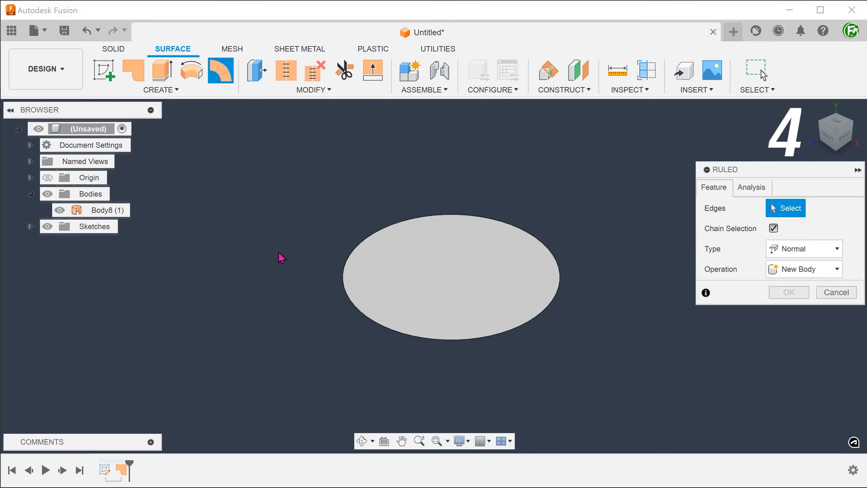
{"action": "left_click", "coordinate": [347, 283]}
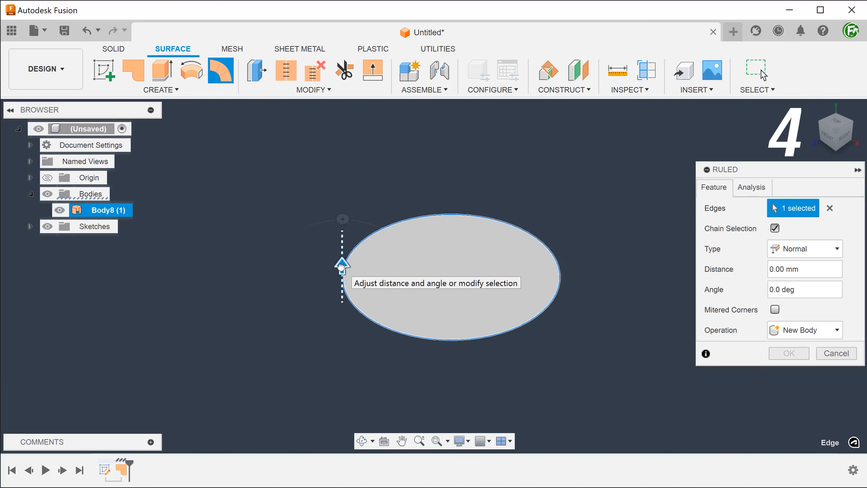
{"action": "left_click_drag", "start_coordinate": [341, 266], "coordinate": [342, 224]}
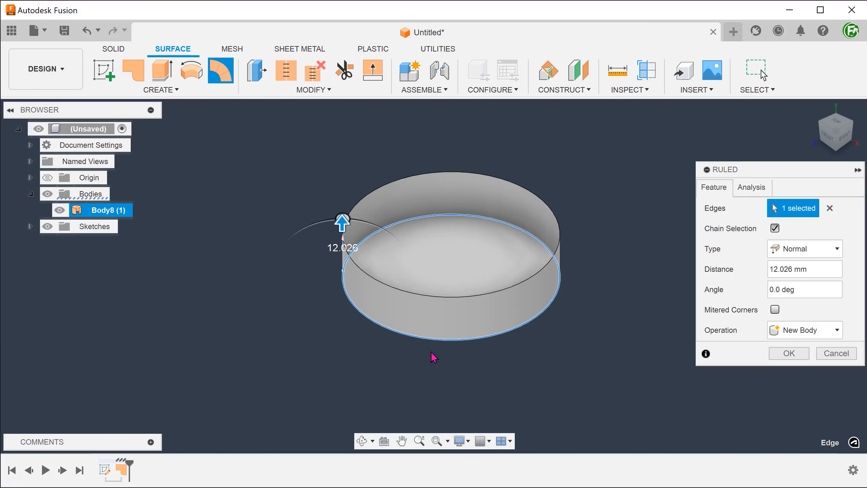
{"action": "left_click", "coordinate": [821, 358]}
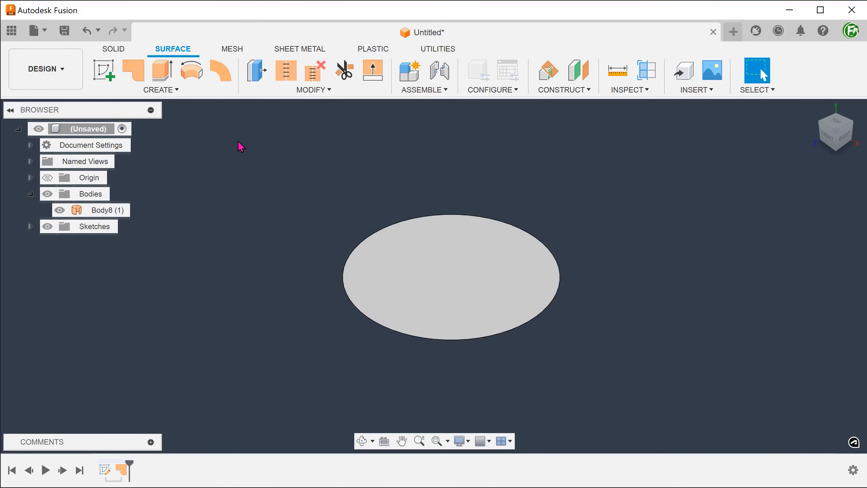
Step: Extend the round surface's edge by 10 mm using the Perpendicular type, and check the extended surface body
{"action": "left_click", "coordinate": [263, 90]}
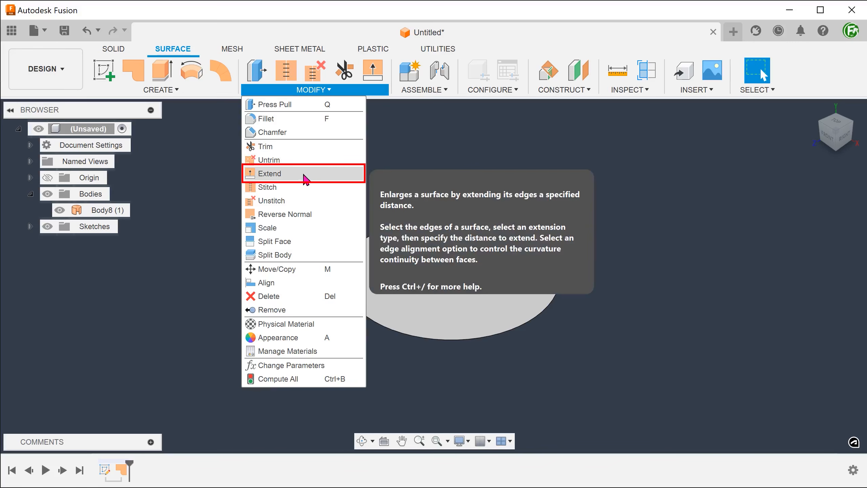
{"action": "left_click", "coordinate": [304, 177]}
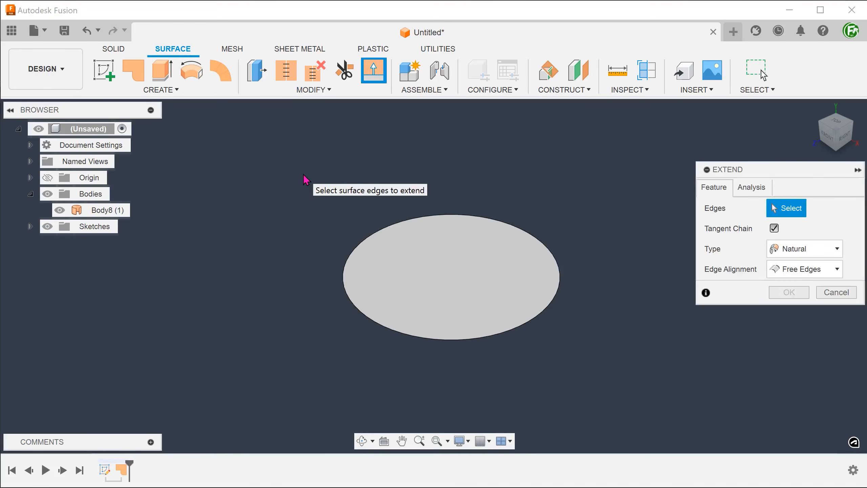
{"action": "left_click", "coordinate": [785, 248]}
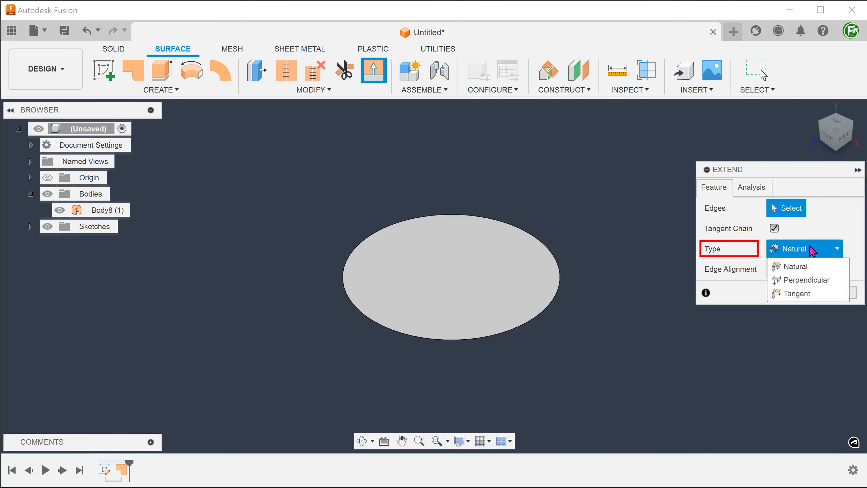
{"action": "left_click", "coordinate": [836, 280]}
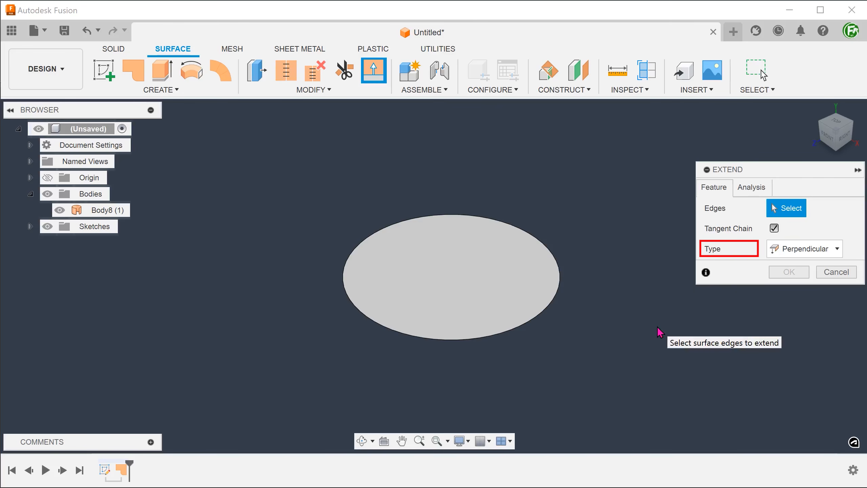
{"action": "left_click", "coordinate": [545, 311]}
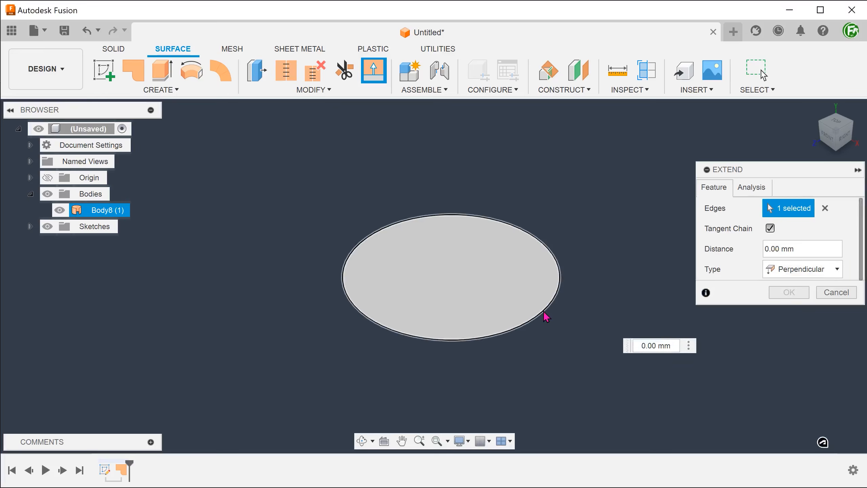
{"action": "left_click_drag", "start_coordinate": [539, 300], "coordinate": [536, 261]}
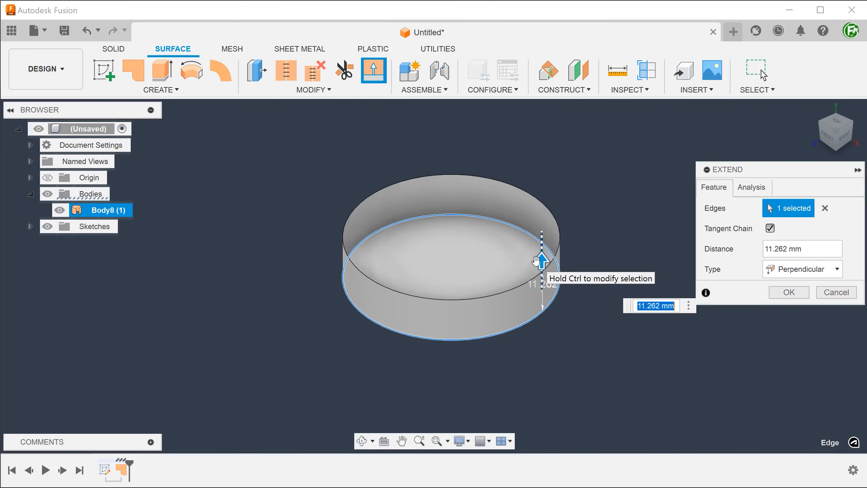
{"action": "type", "text": "10"}
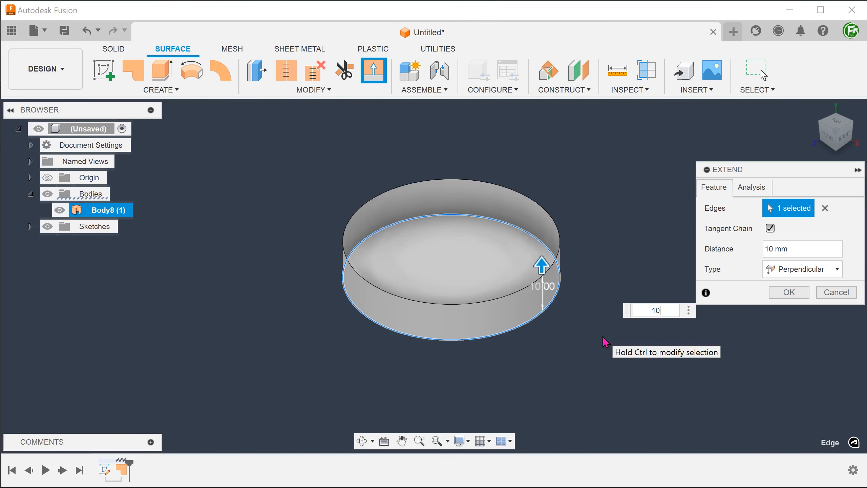
{"action": "left_click", "coordinate": [783, 301]}
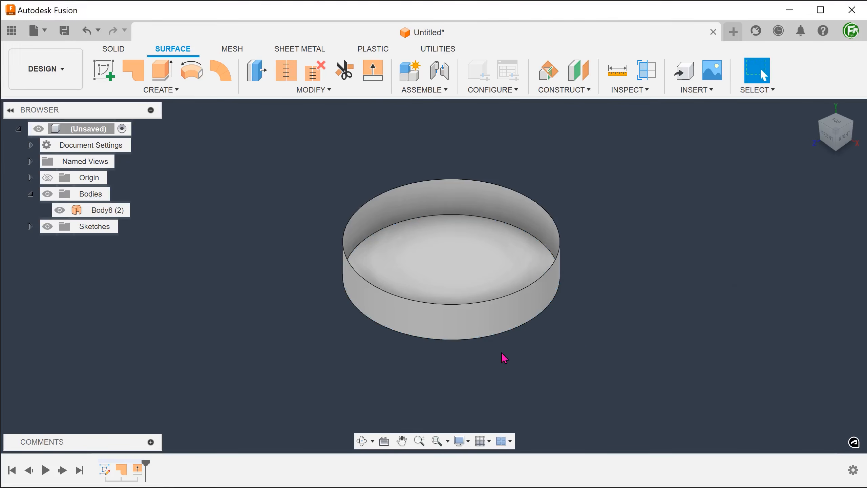
{"action": "left_click", "coordinate": [118, 210]}
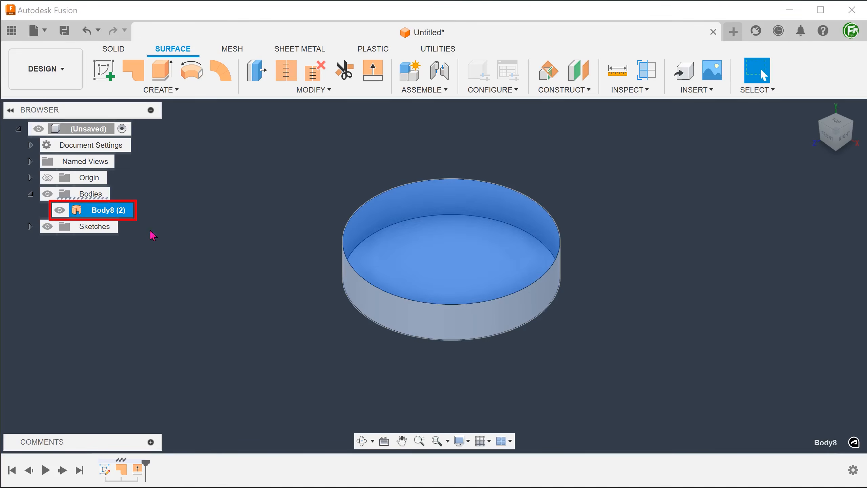
{"action": "left_click", "coordinate": [231, 275]}
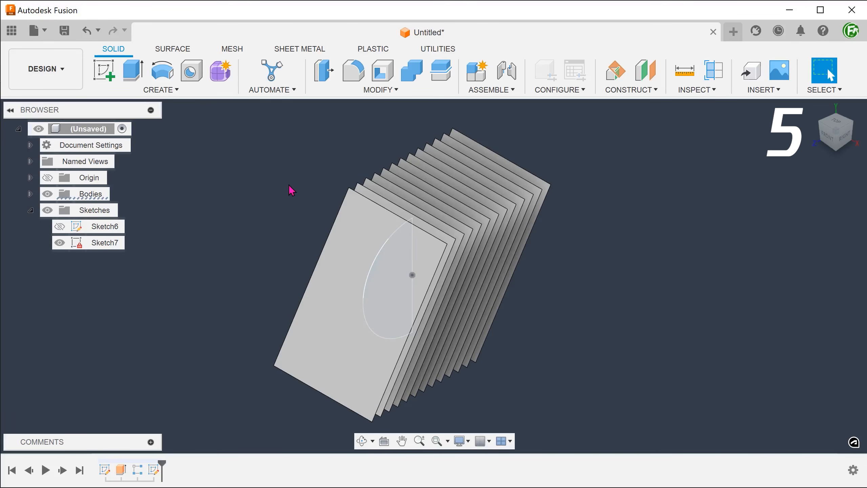
Step: Revolve the half-circle profile 360° about its straight side as an Intersect operation with the row of slanted plates
{"action": "left_click", "coordinate": [393, 275]}
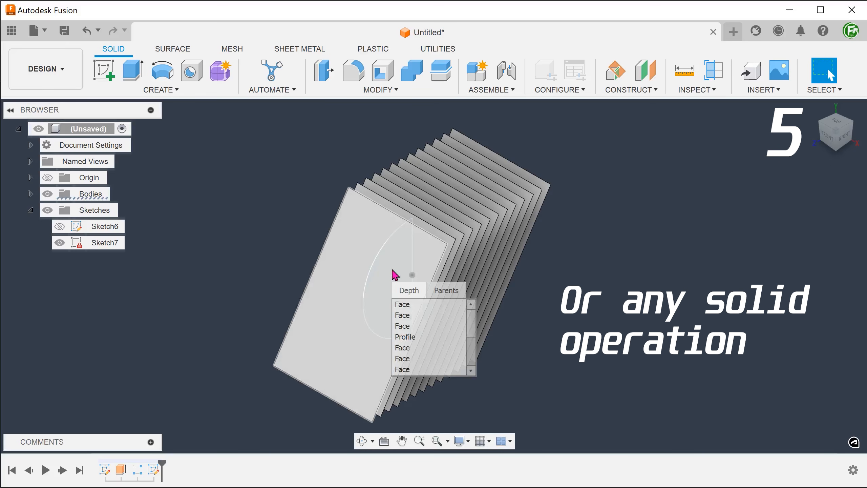
{"action": "left_click", "coordinate": [413, 334]}
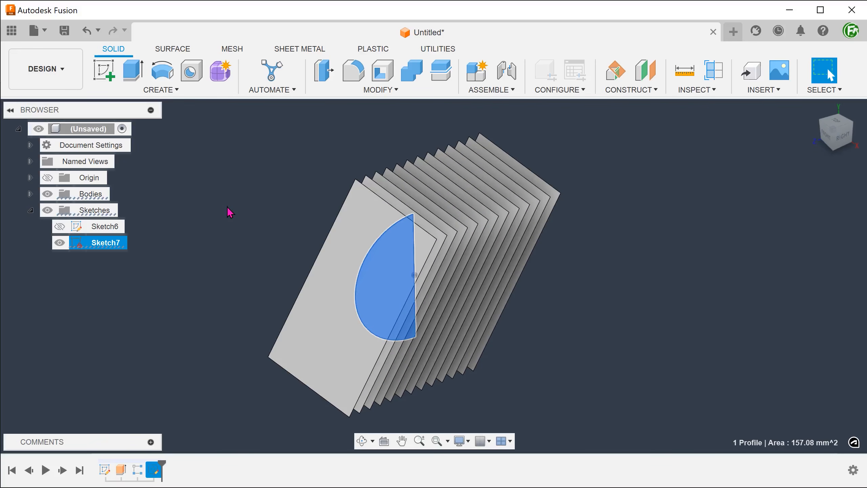
{"action": "left_click", "coordinate": [163, 70]}
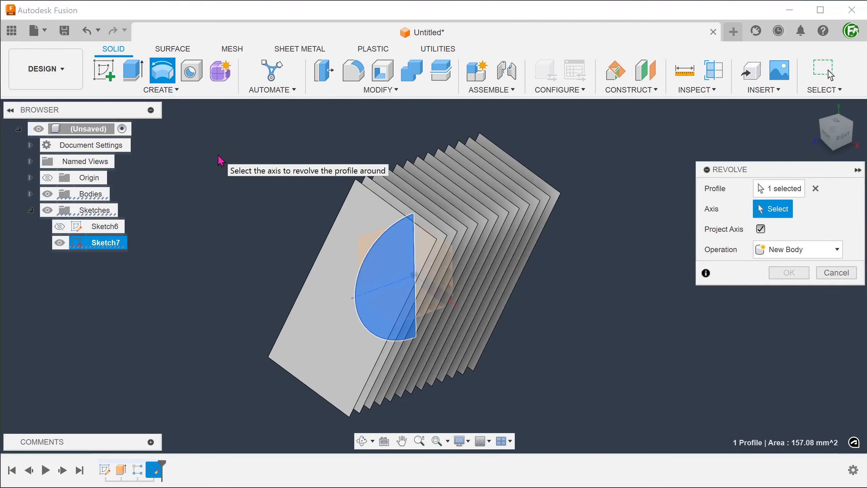
{"action": "left_click", "coordinate": [414, 246]}
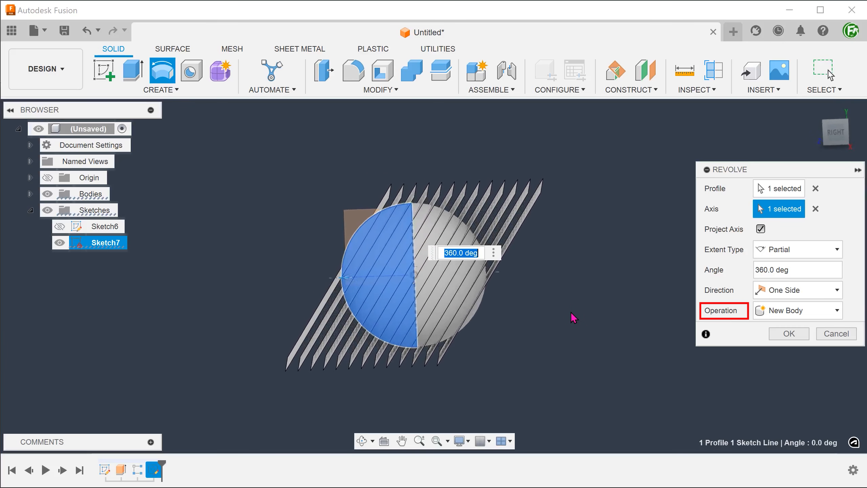
{"action": "left_click", "coordinate": [810, 311]}
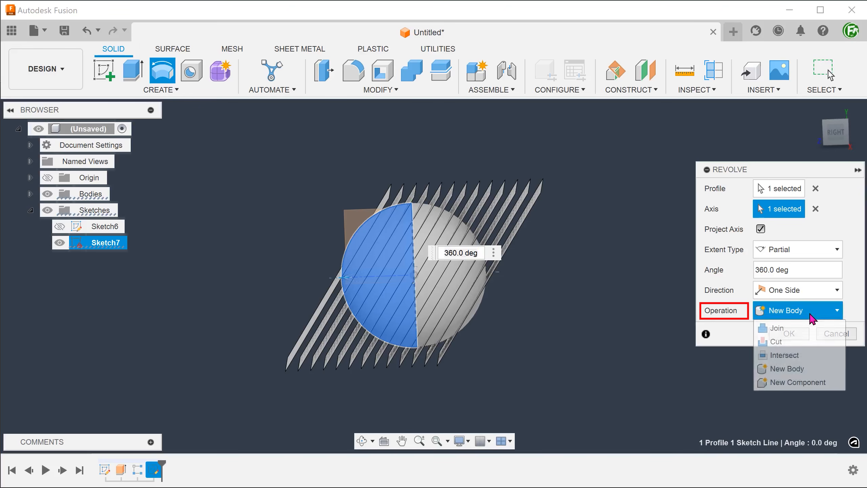
{"action": "left_click", "coordinate": [808, 357]}
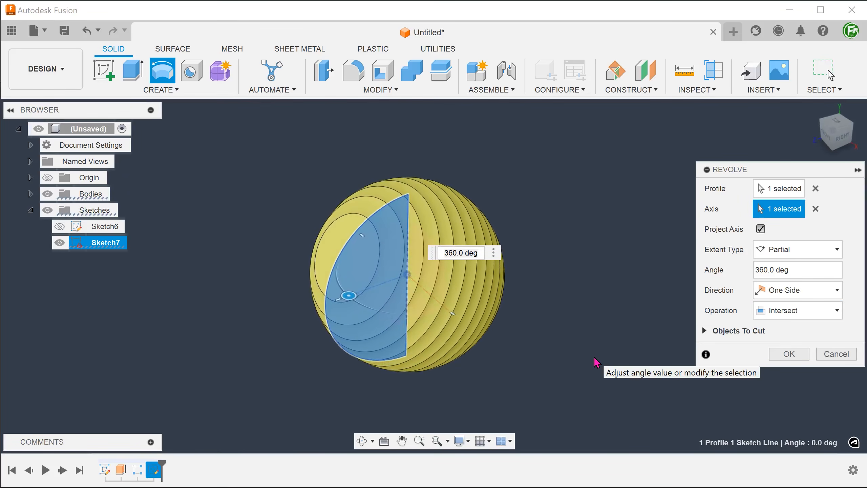
{"action": "key", "text": "Return"}
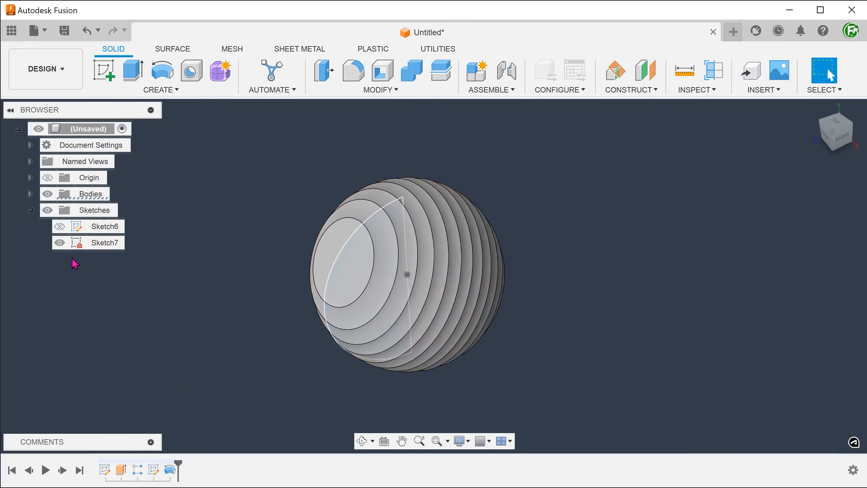